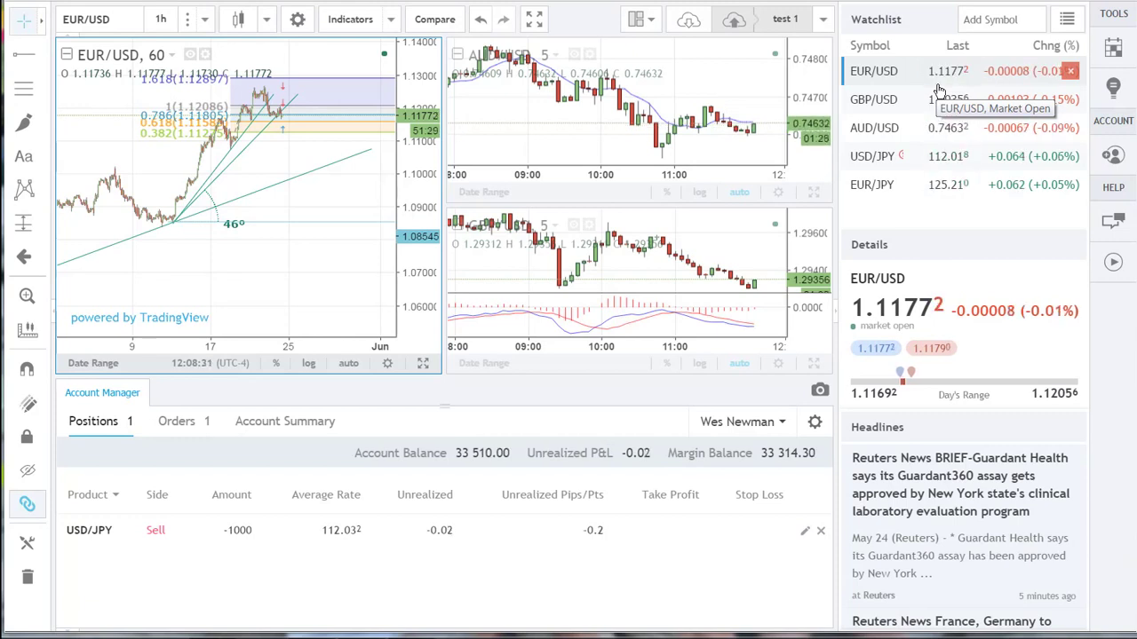
Search the watchlist's Add Symbol box for EUR currency pairs.
click(992, 20)
text(EUR)
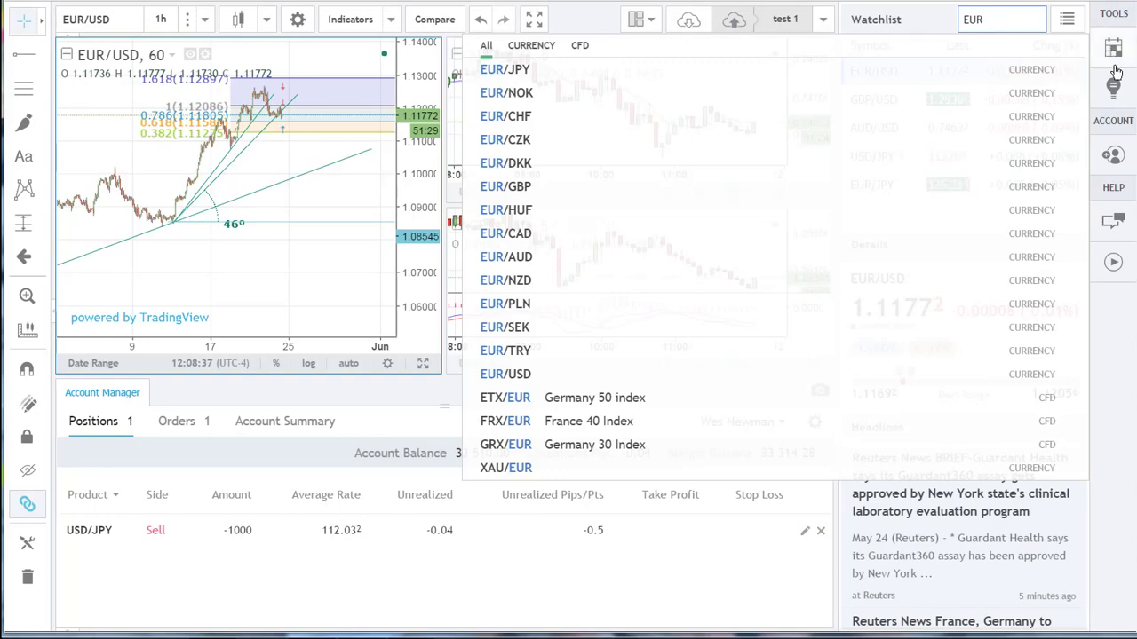
Close the search, move USD/JPY up, and delete GBP/USD, AUD/USD and EUR/JPY from the watchlist.
click(513, 82)
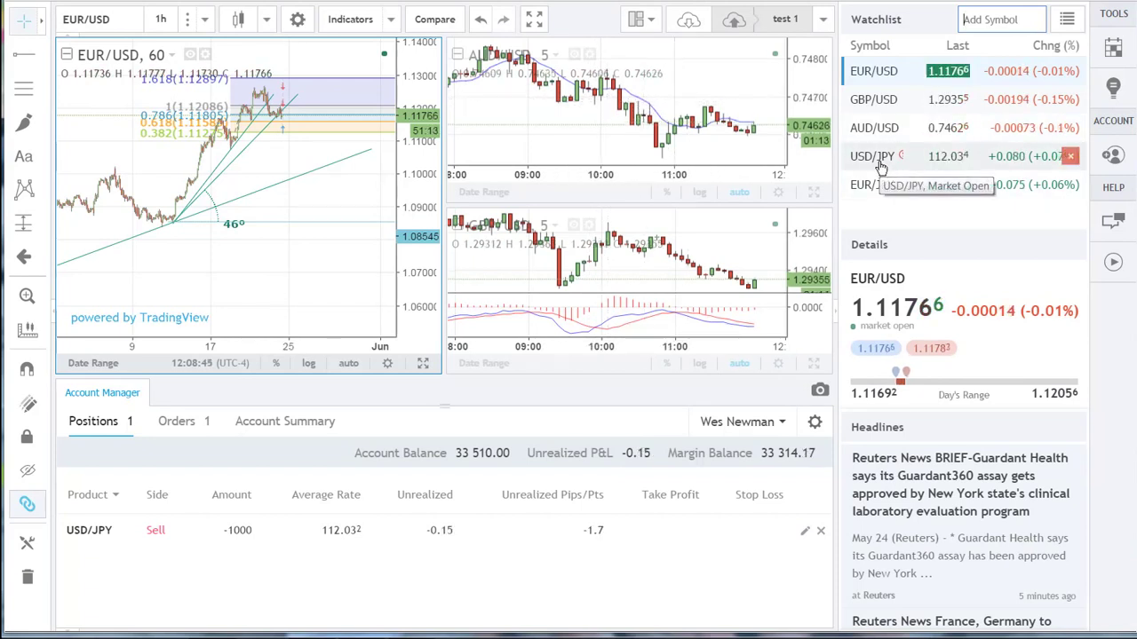
drag(882, 167, 888, 100)
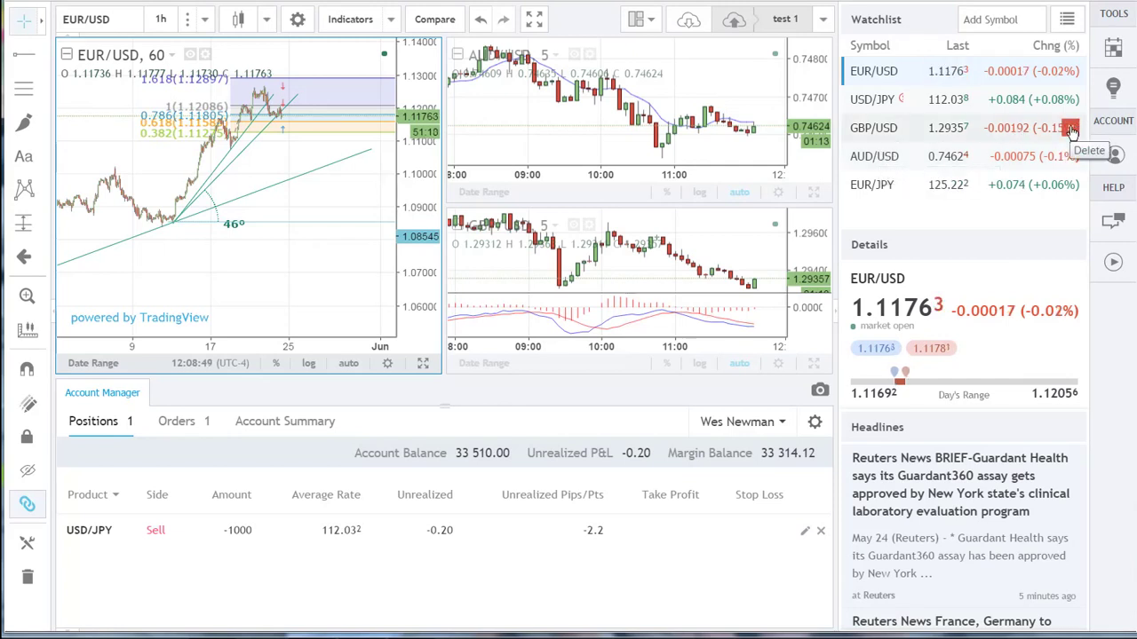
click(1071, 129)
click(1071, 129)
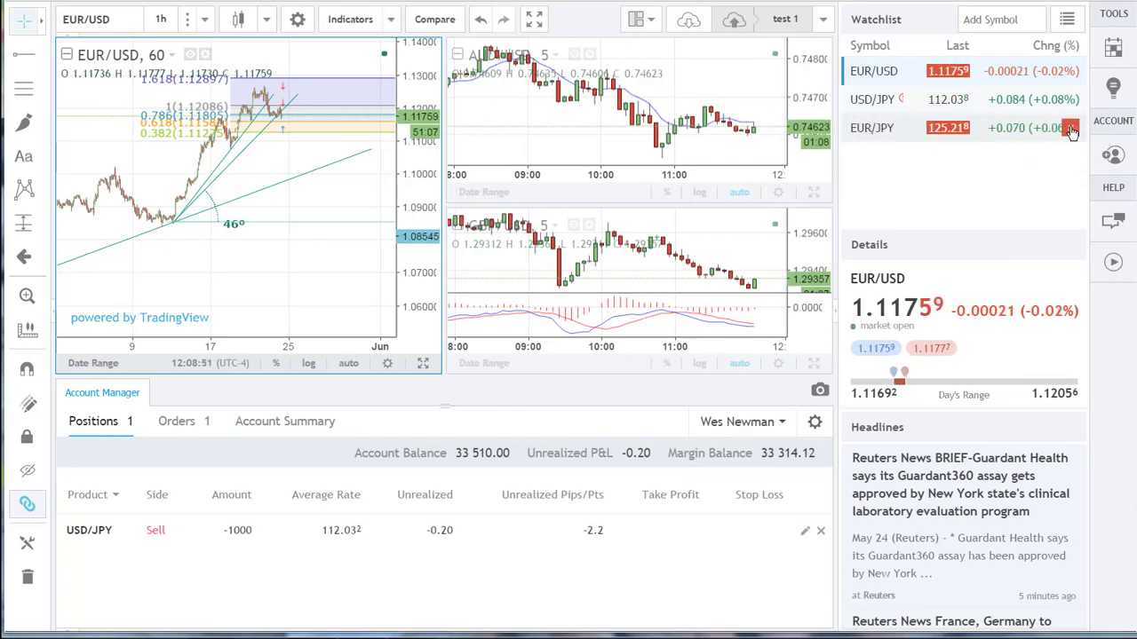
click(1071, 129)
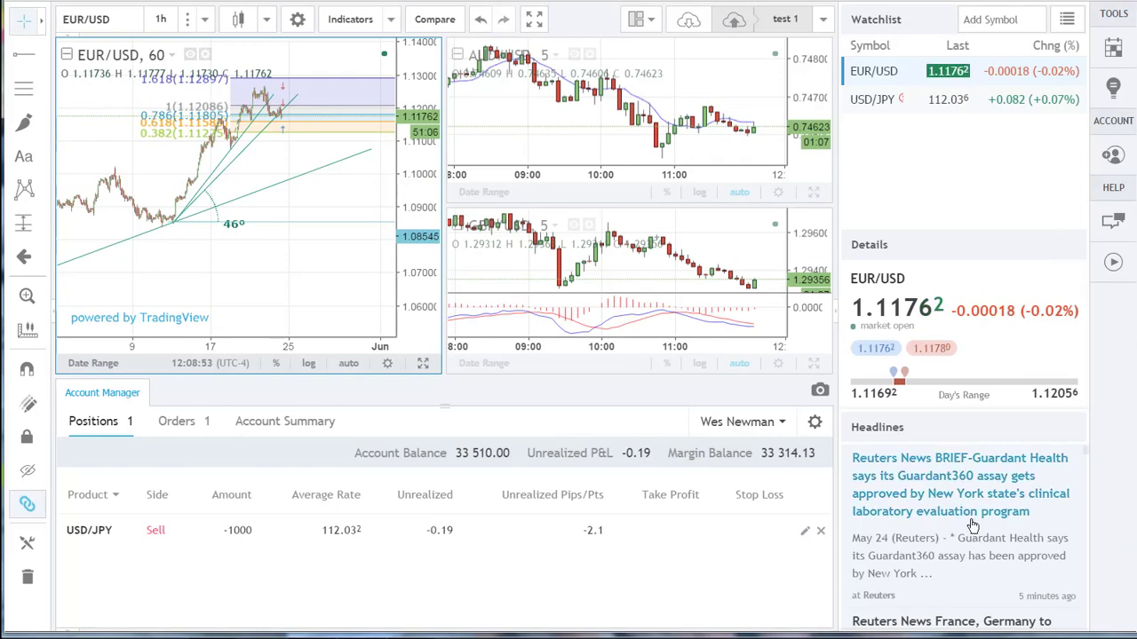
Open the France/NATO news article in full, then close it.
scroll(928, 568, down, 5)
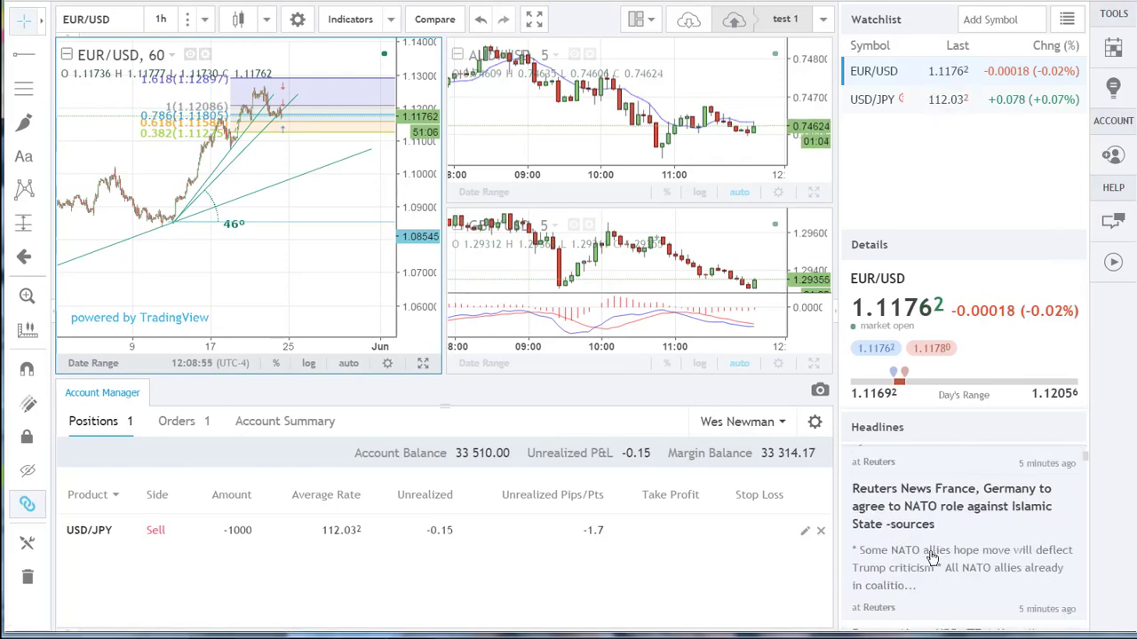
scroll(932, 555, up, 2)
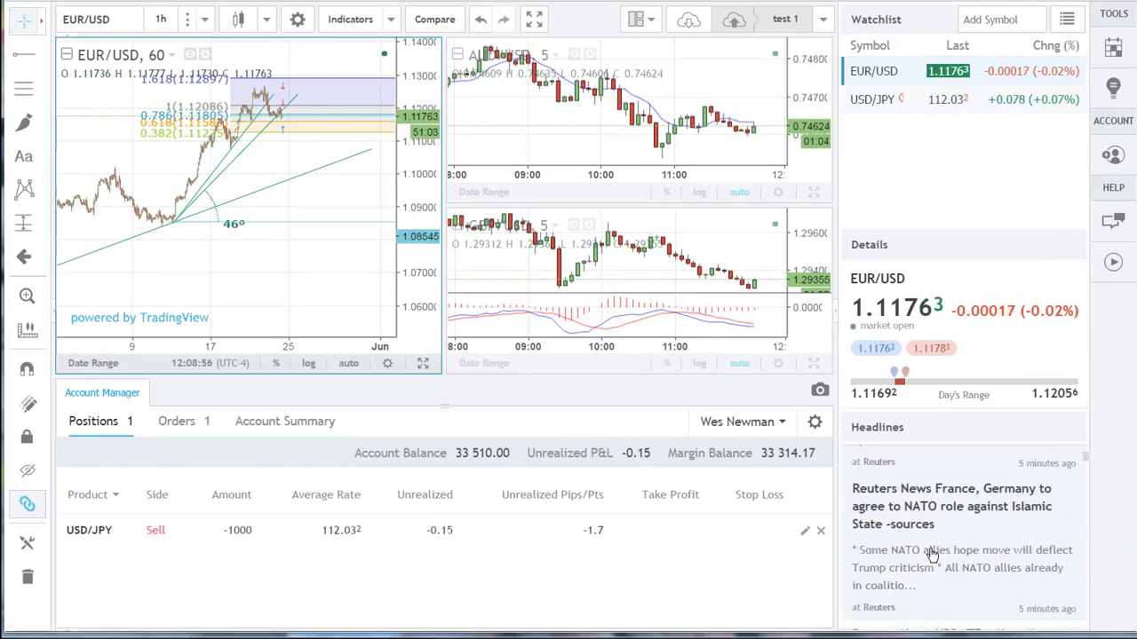
click(922, 504)
click(860, 74)
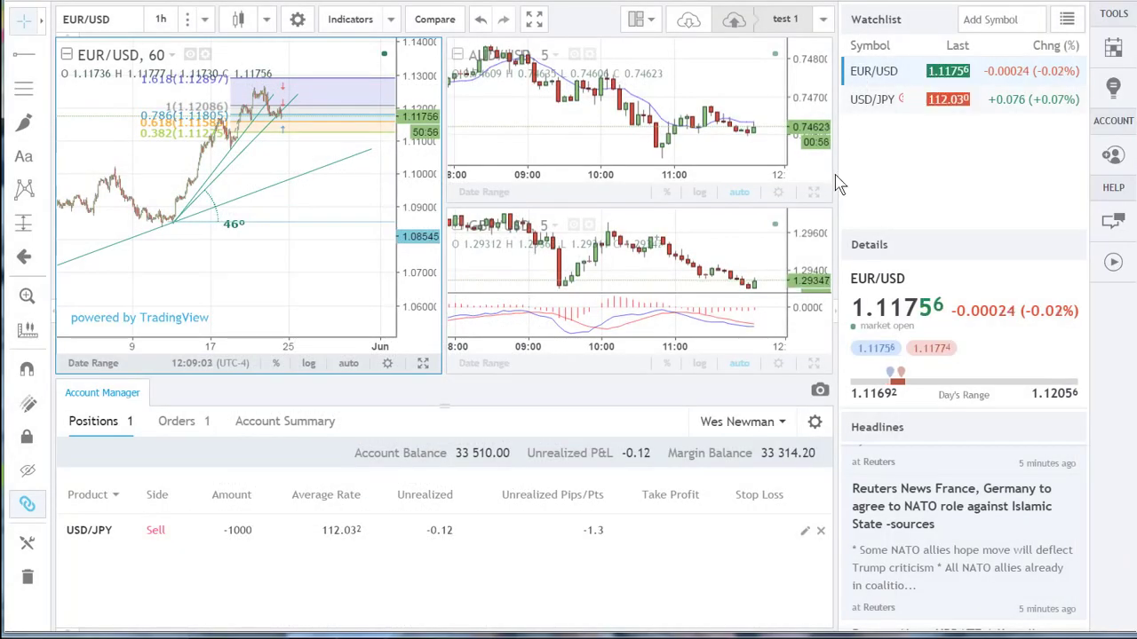
Drag the watchlist splitter right to narrow the panel, then hide and restore it.
drag(840, 184, 977, 228)
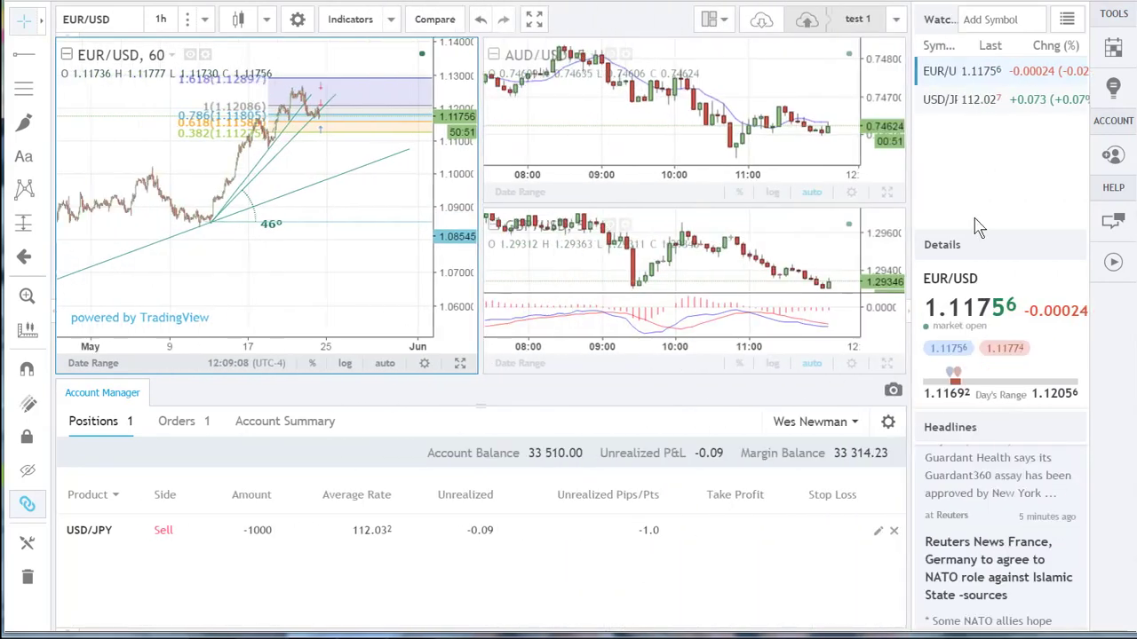
click(912, 317)
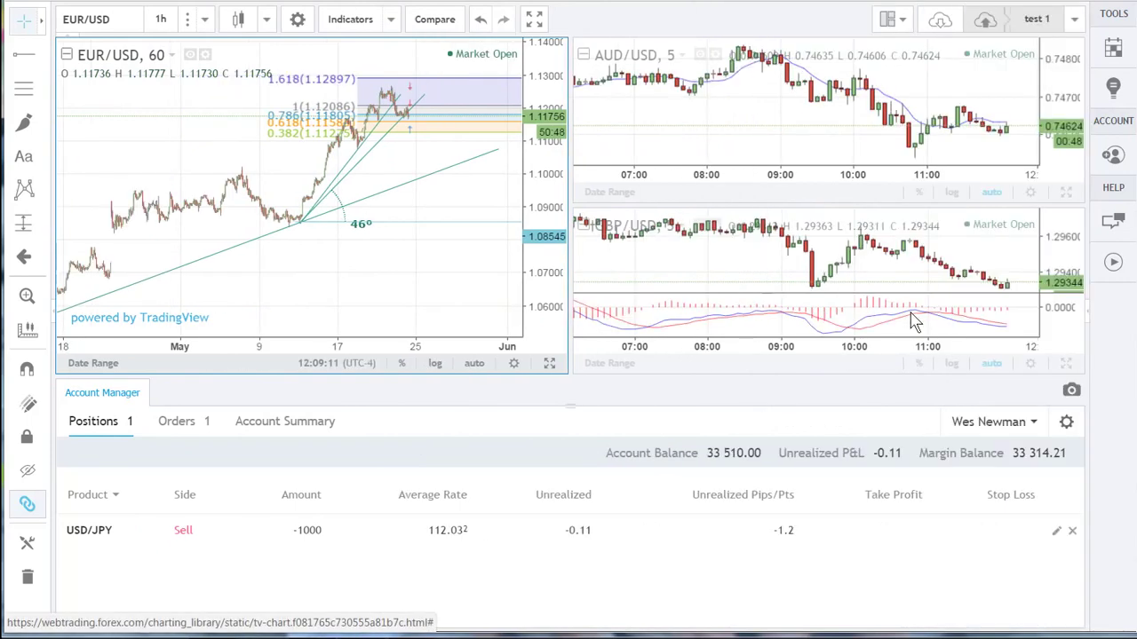
click(1090, 317)
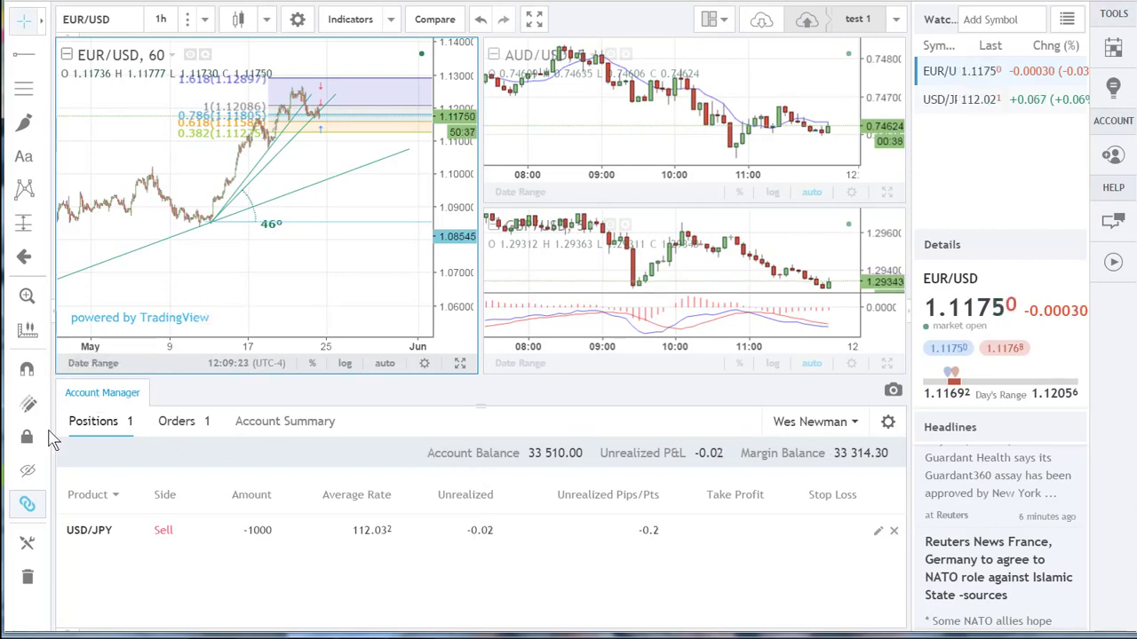
Check Orders and Positions, collapse and reopen Account Manager, then raise its divider slightly.
click(179, 428)
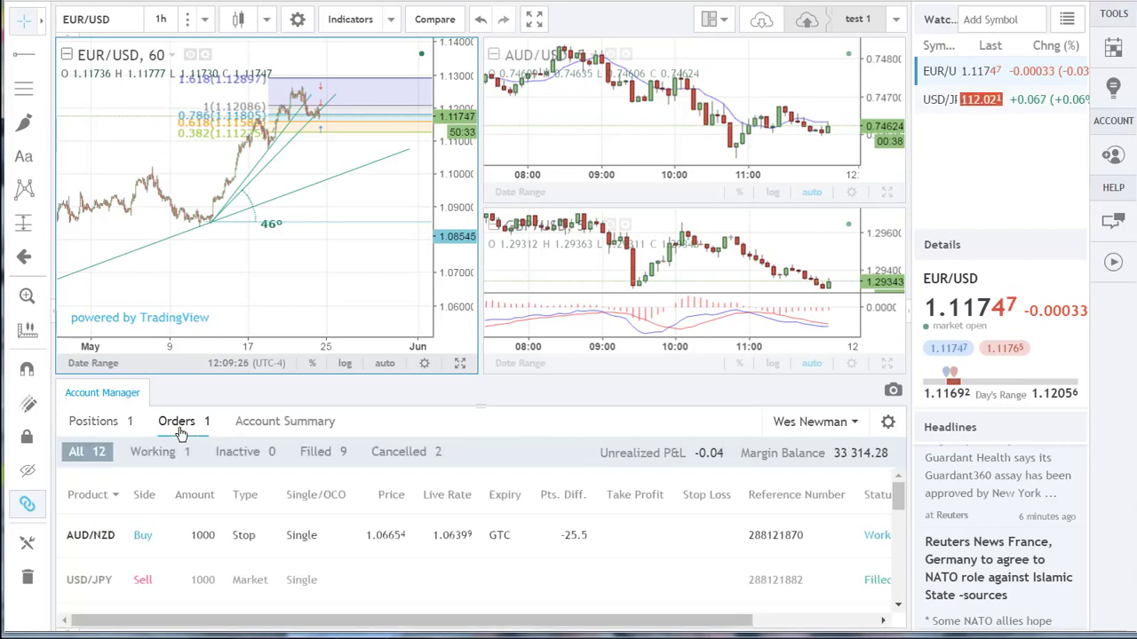
click(93, 426)
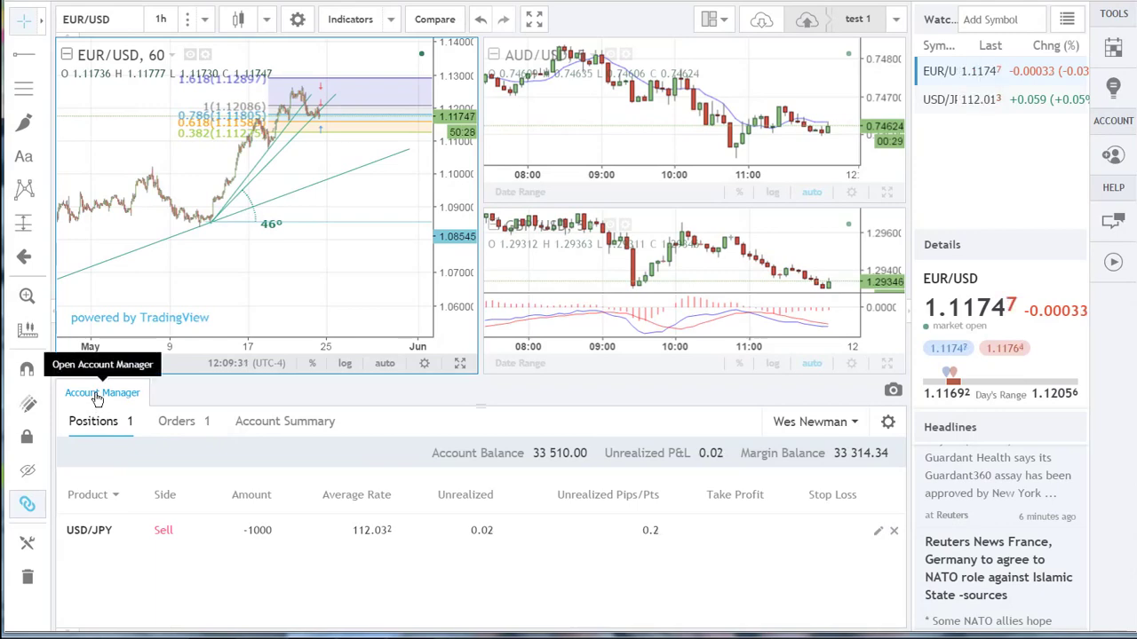
click(97, 398)
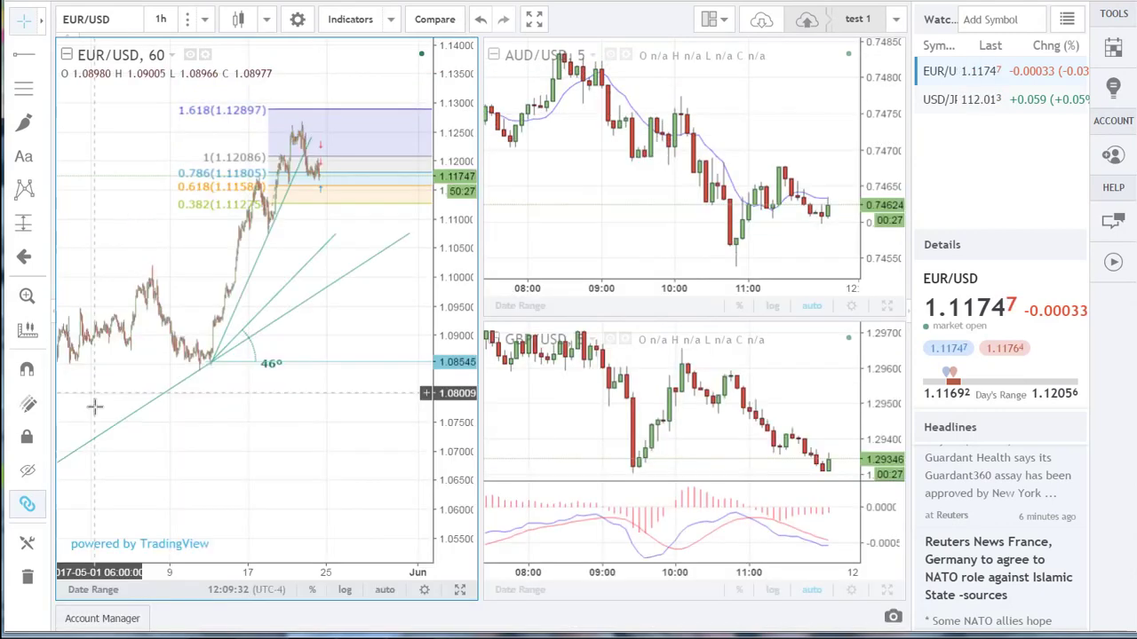
click(102, 618)
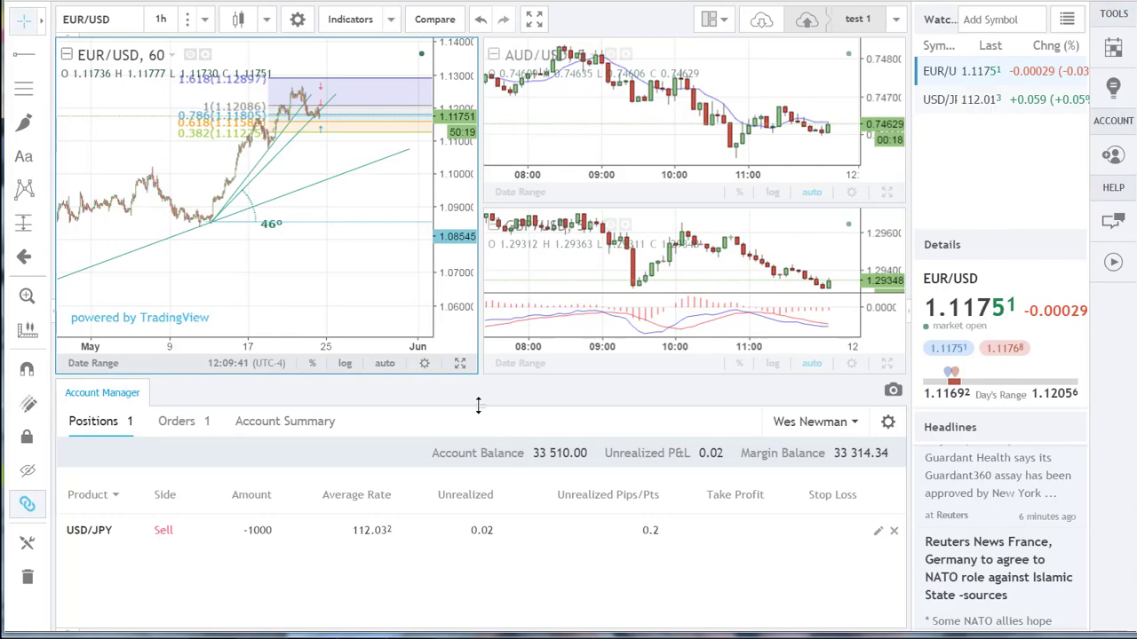
drag(478, 405, 479, 433)
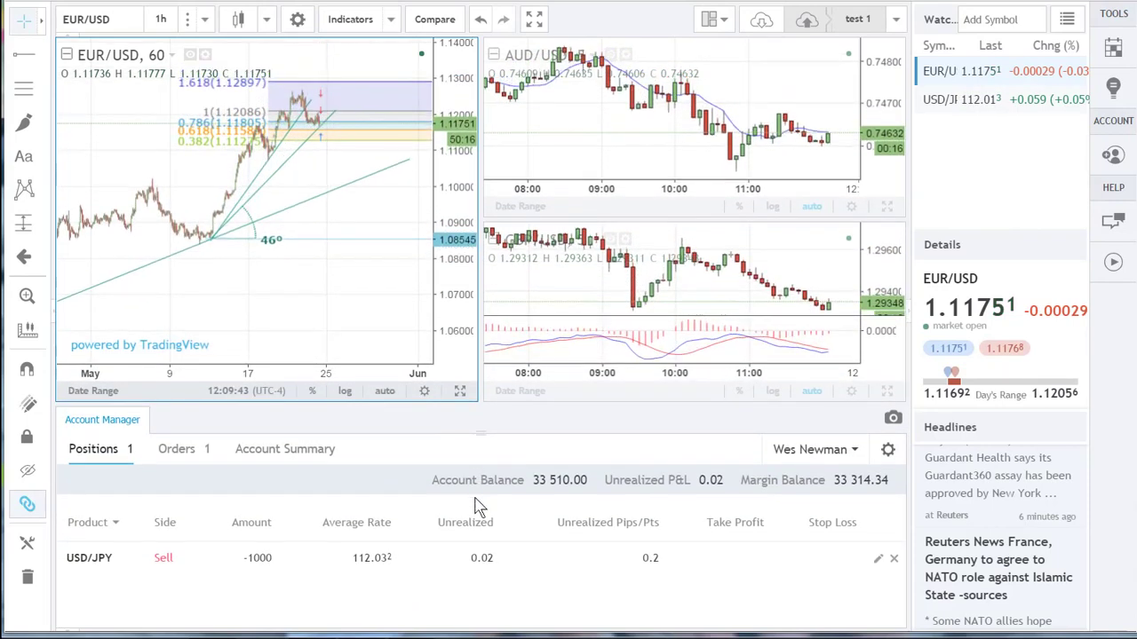
drag(477, 507, 494, 399)
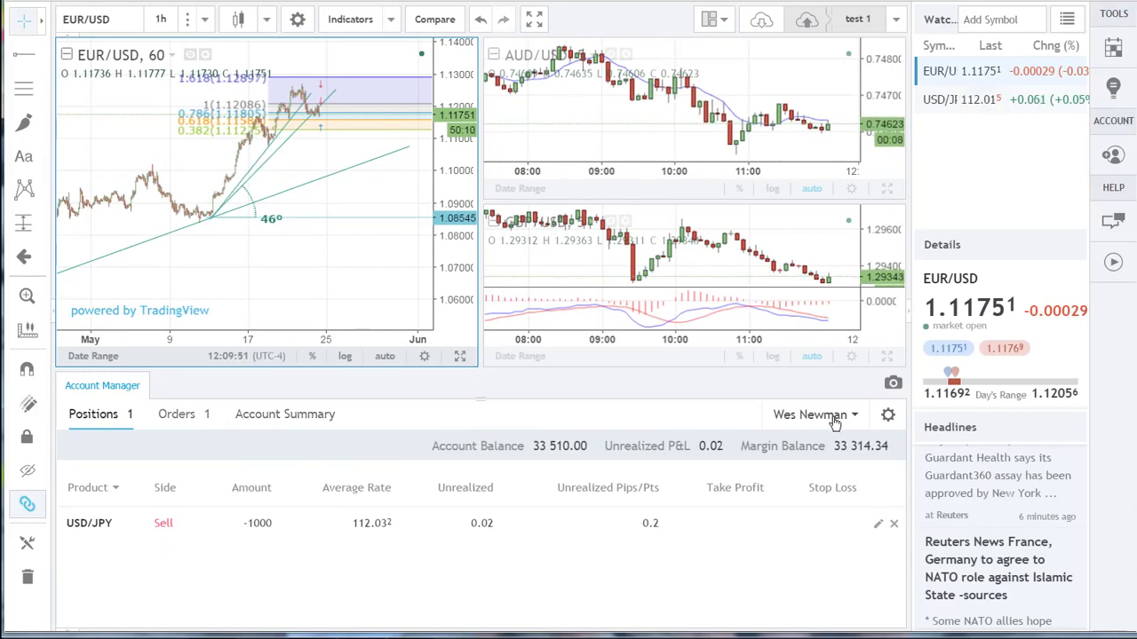
Check the account settings menu, then switch the chart area to a single-chart EUR/USD layout.
click(888, 417)
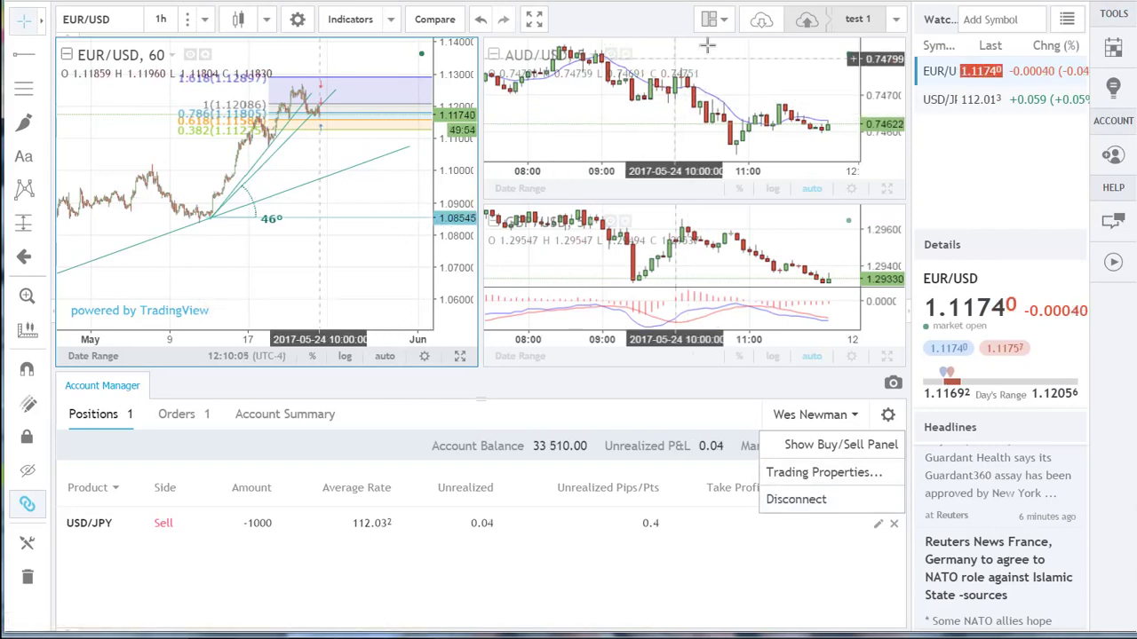
click(724, 19)
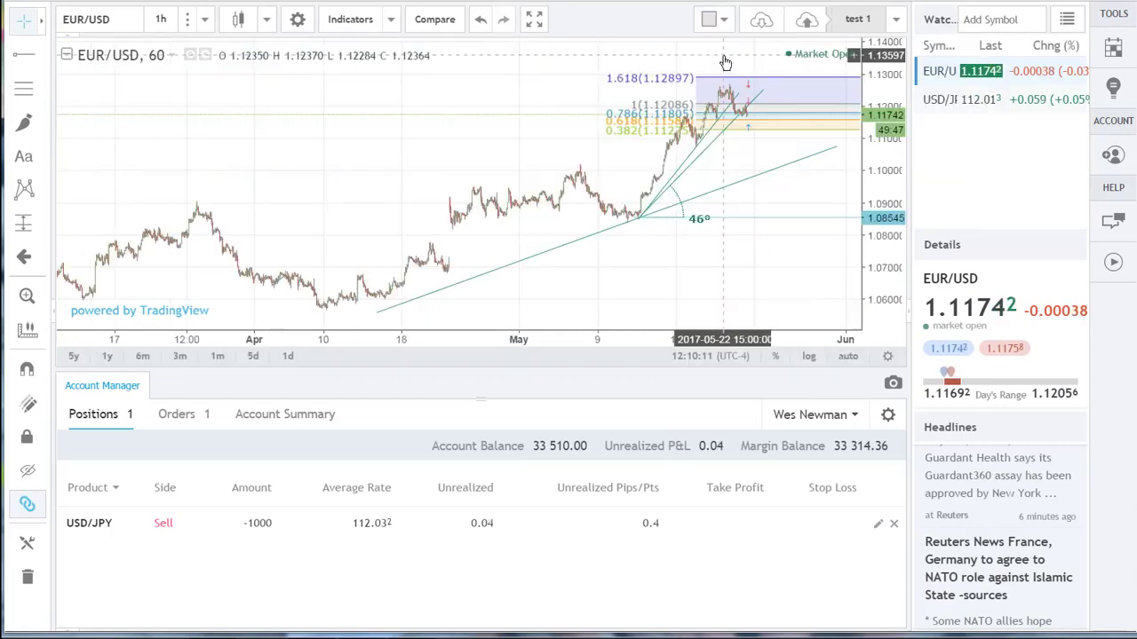
click(719, 59)
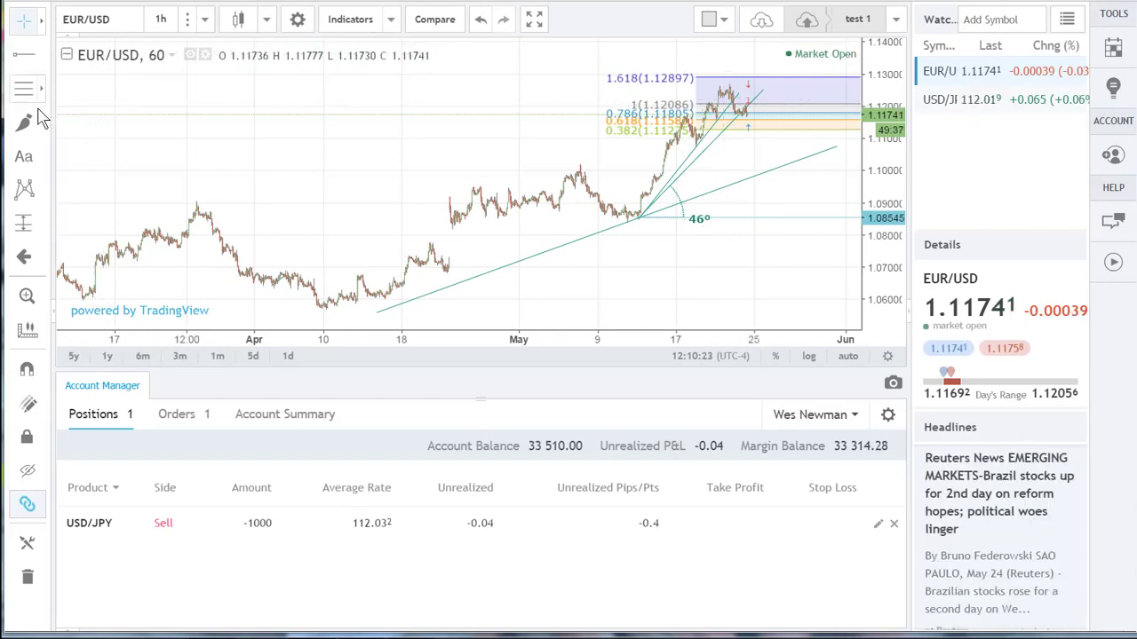
click(42, 57)
click(71, 54)
click(150, 109)
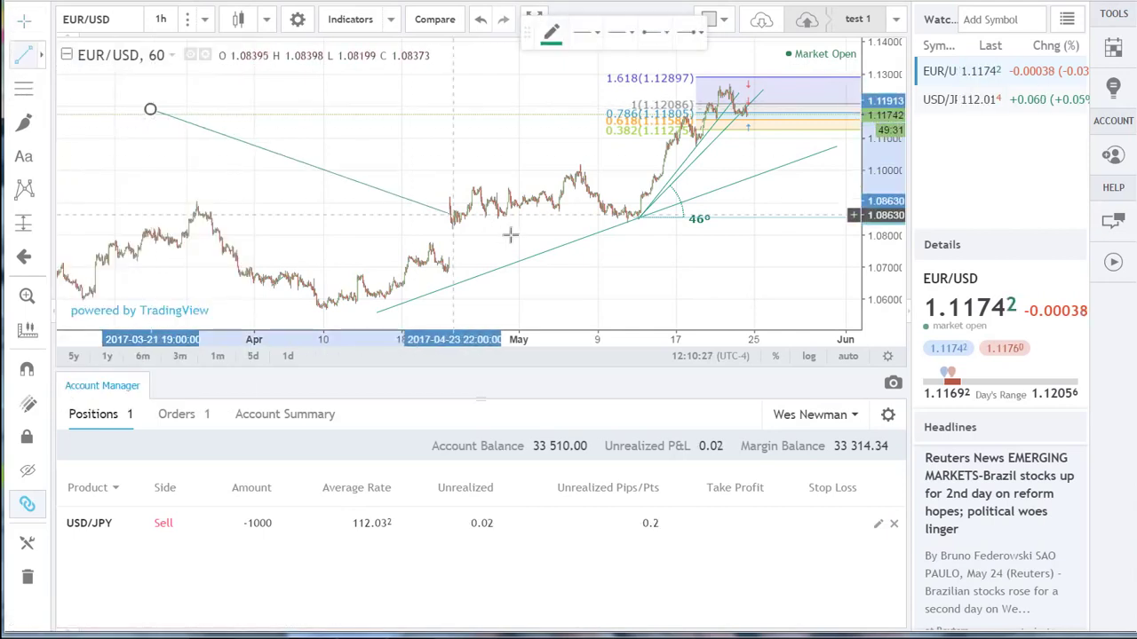
click(727, 271)
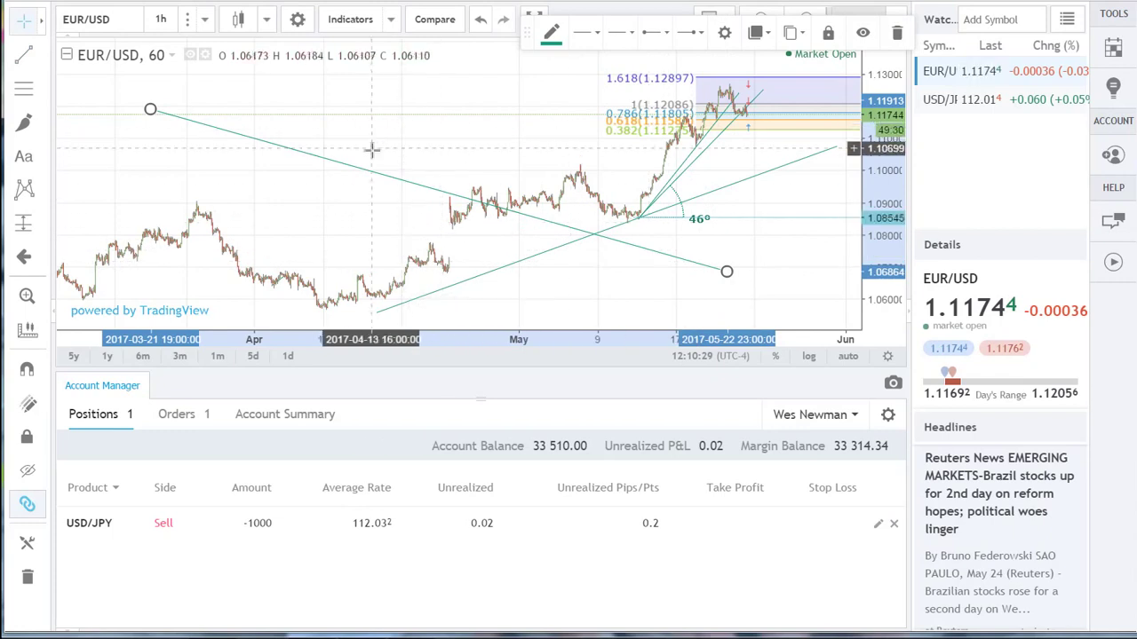
key(Delete)
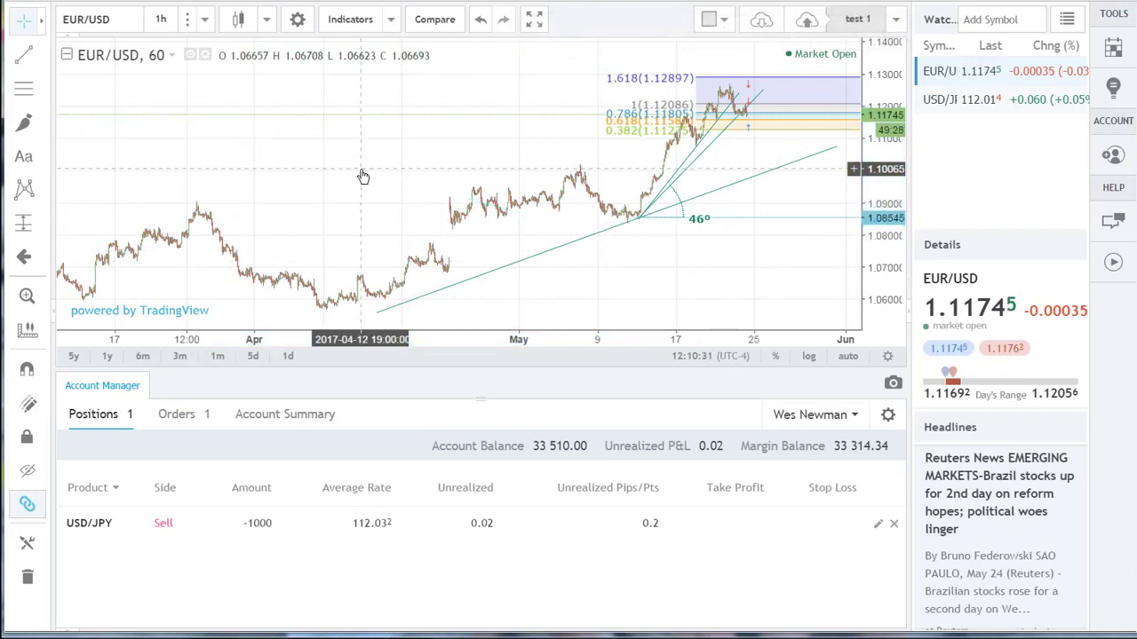
click(480, 21)
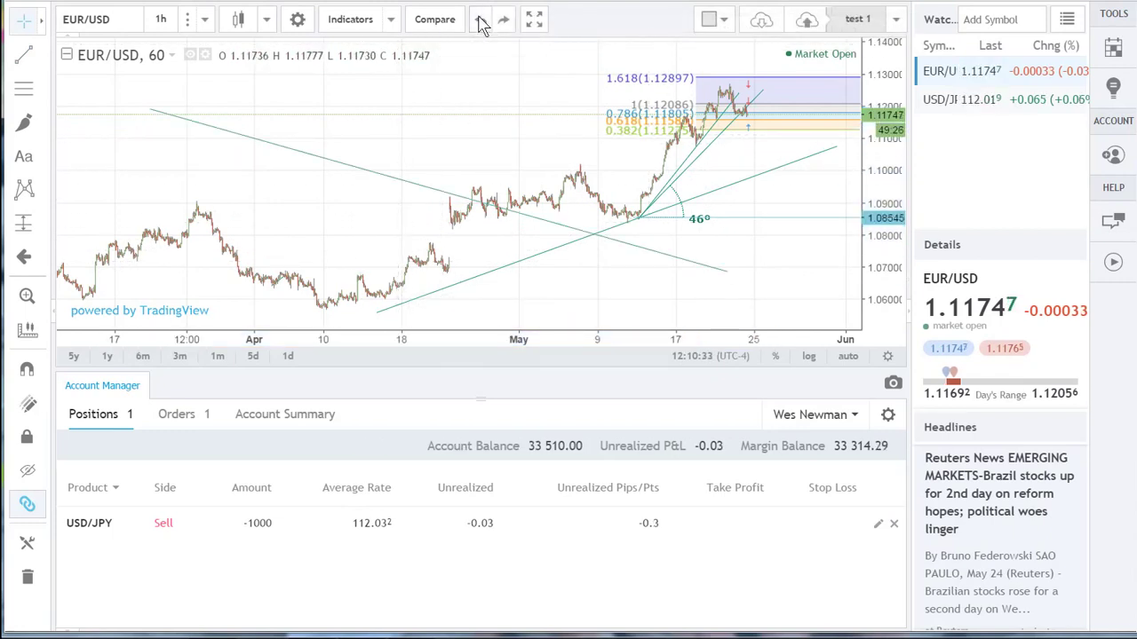
click(480, 20)
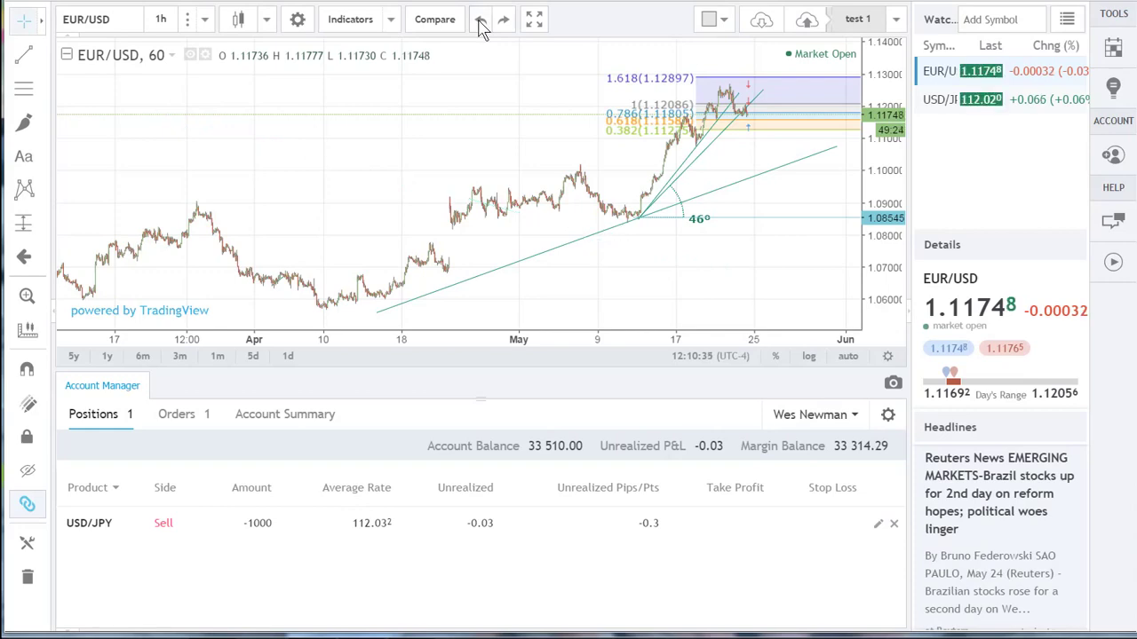
click(480, 21)
click(480, 21)
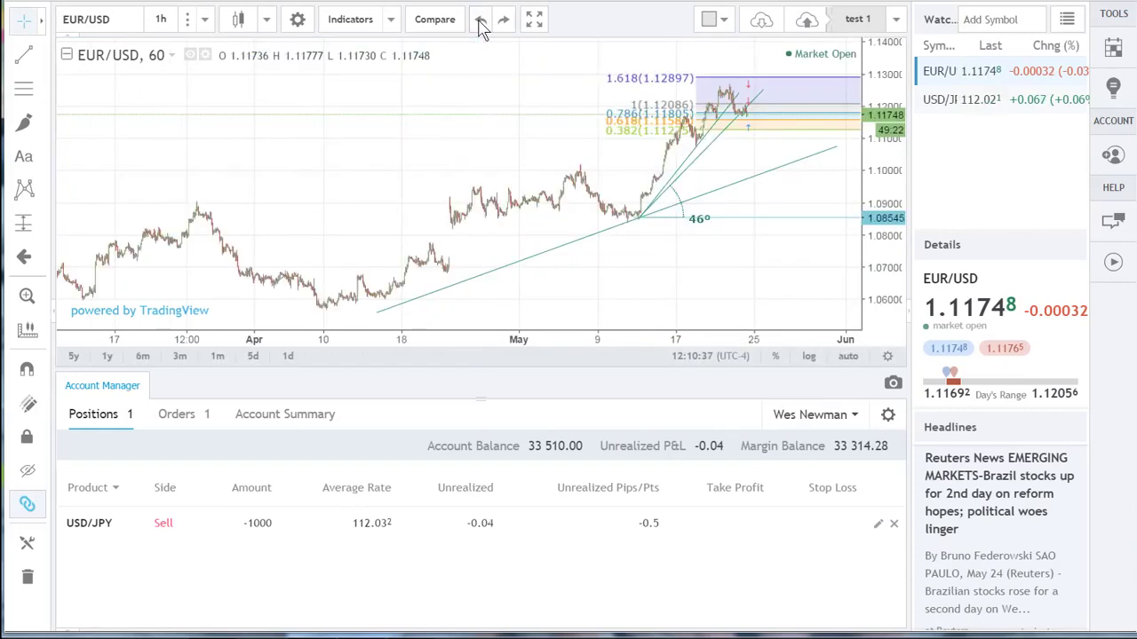
click(480, 21)
click(480, 20)
click(480, 20)
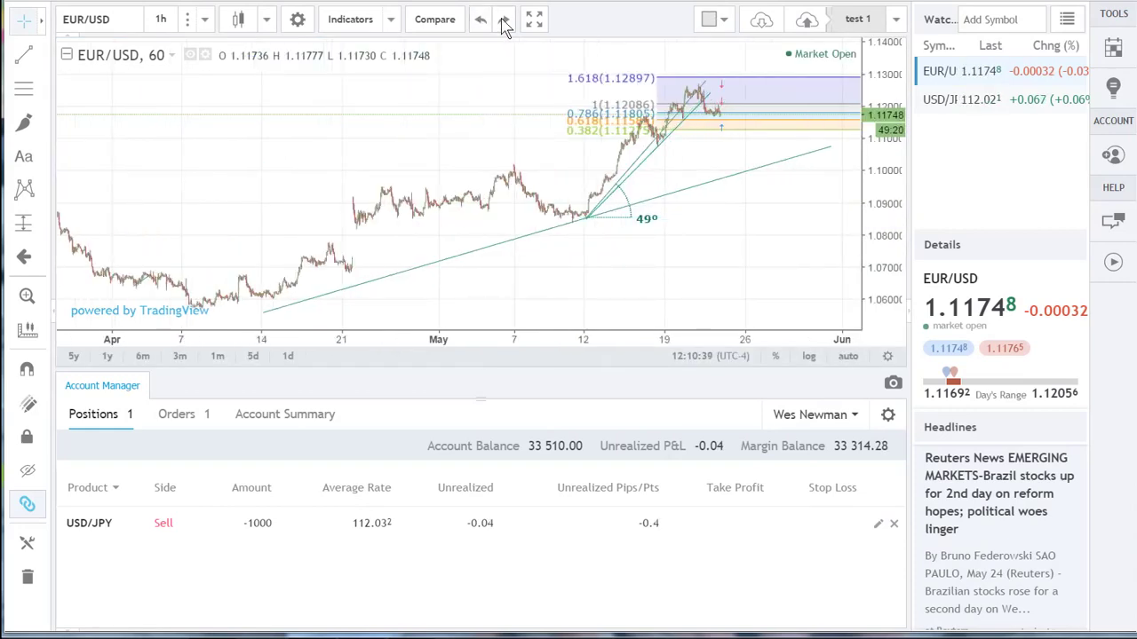
click(503, 19)
click(502, 19)
click(503, 20)
click(503, 20)
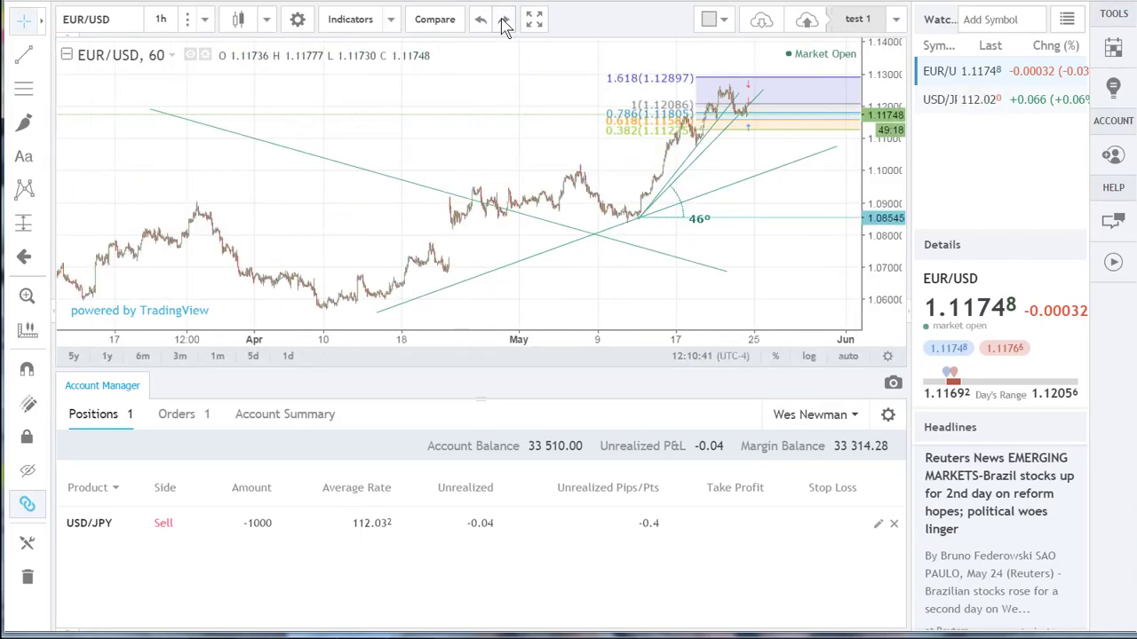
click(503, 19)
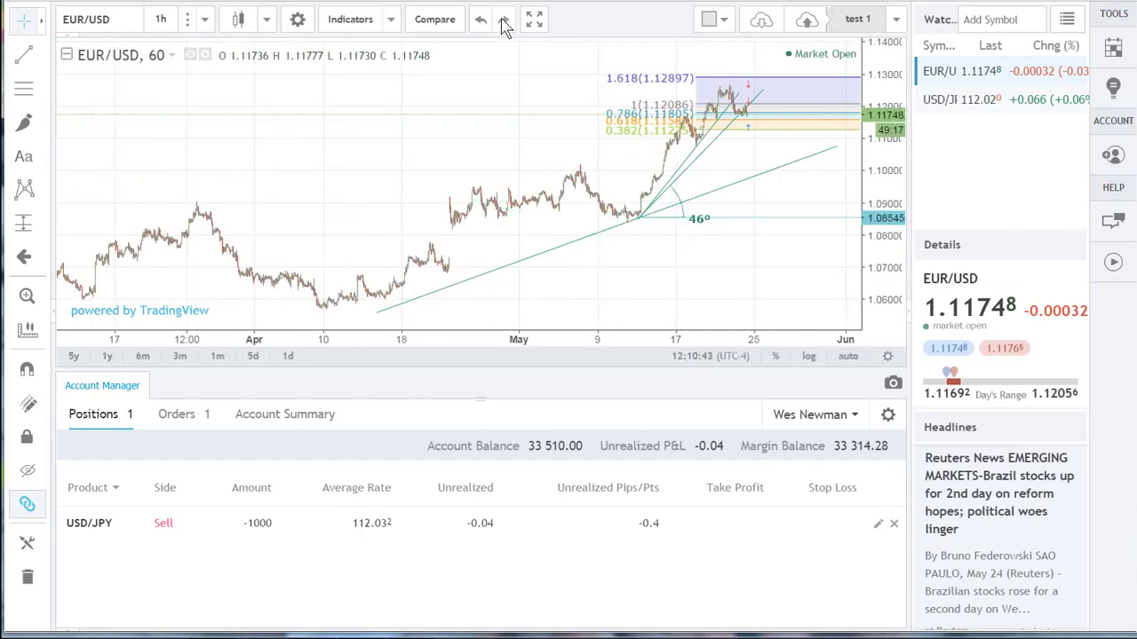